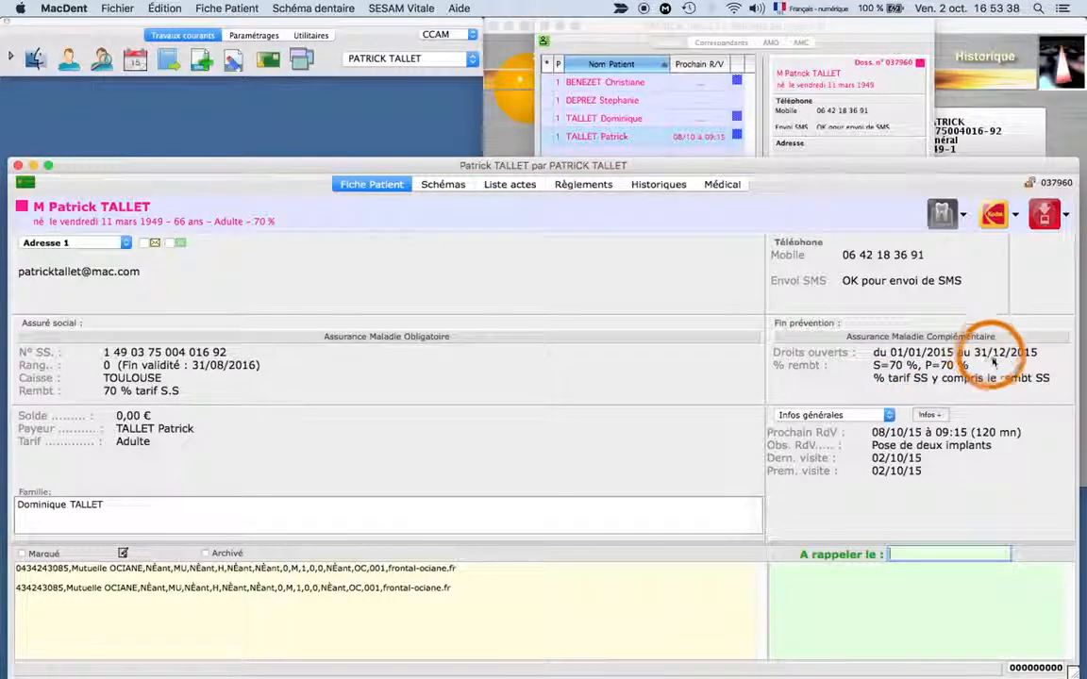
Review the mutuelles available in the patient's complementary insurance details without choosing one, and close the patient record.
double_click(939, 371)
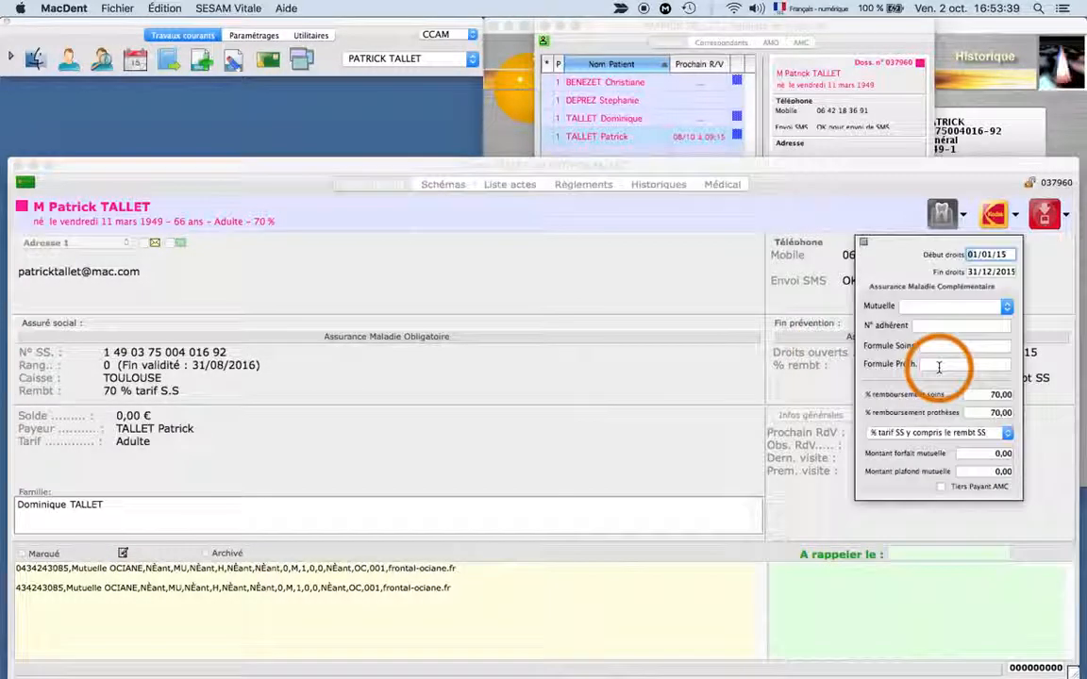
left_click(1002, 306)
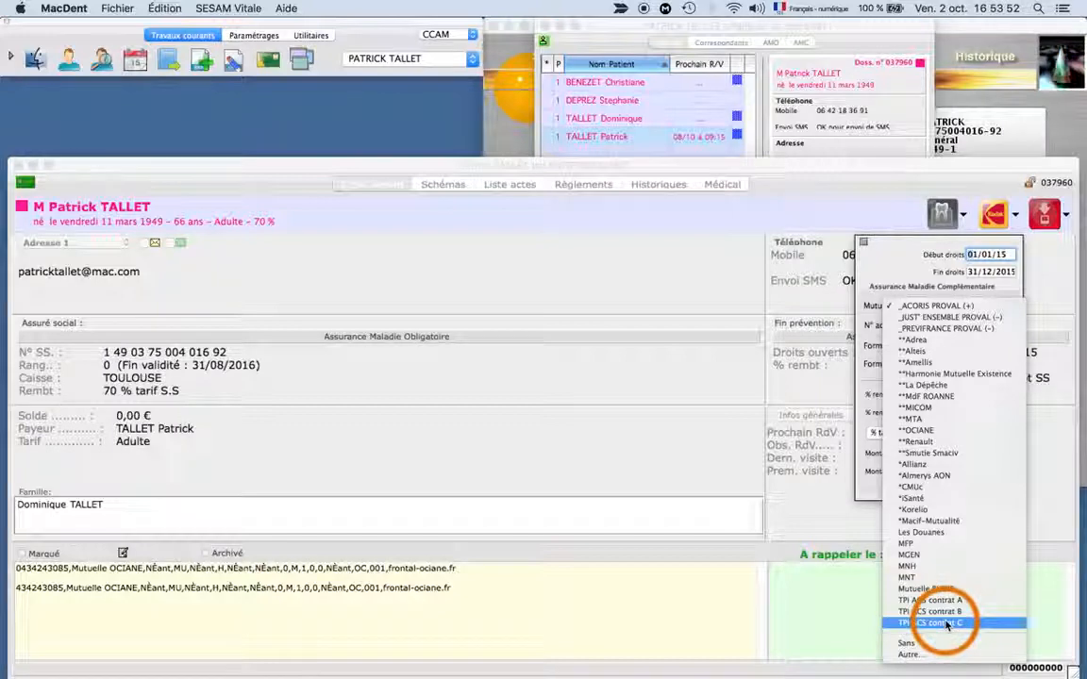
left_click(703, 402)
left_click(706, 402)
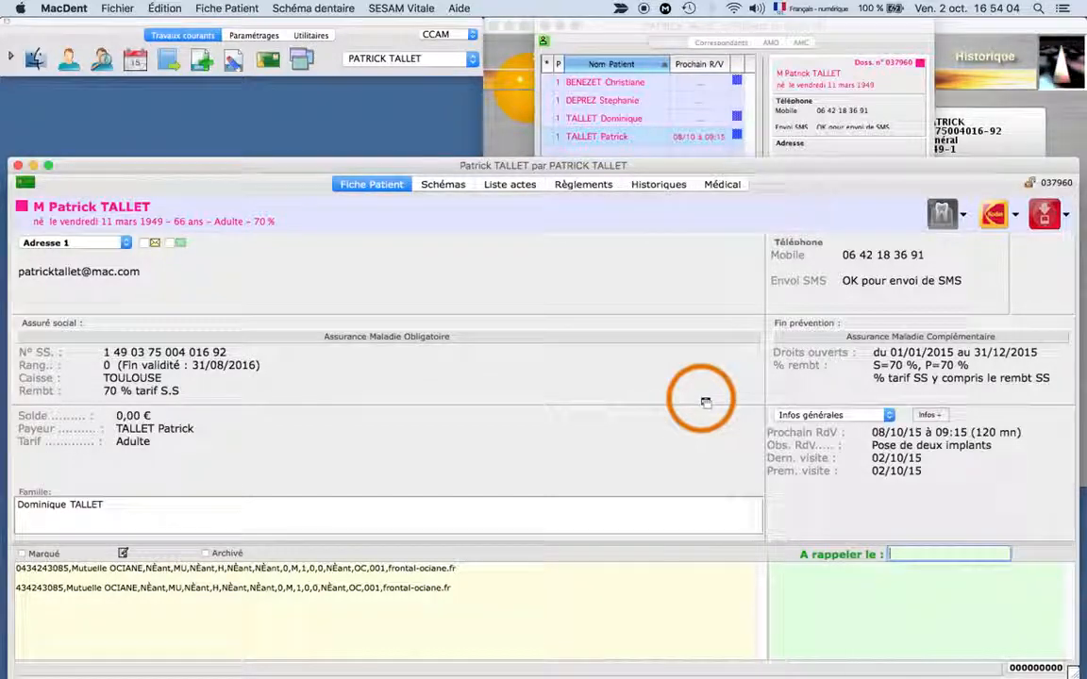
key("super+w")
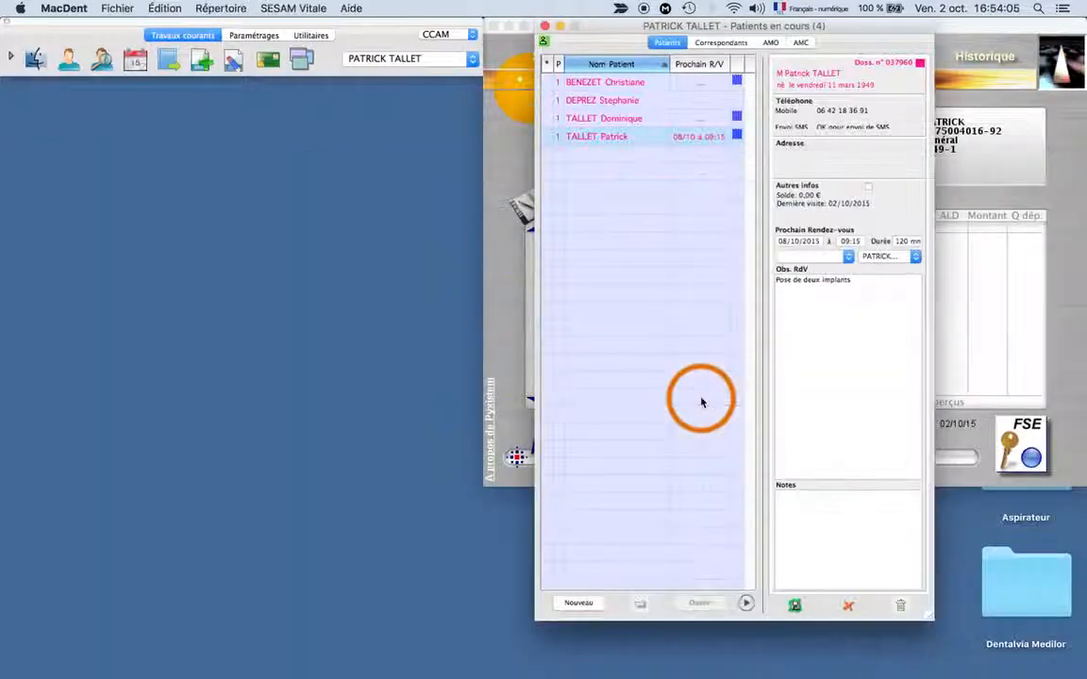
Reopen the patient's record and update it with the data read from the matching Vitale card.
double_click(623, 140)
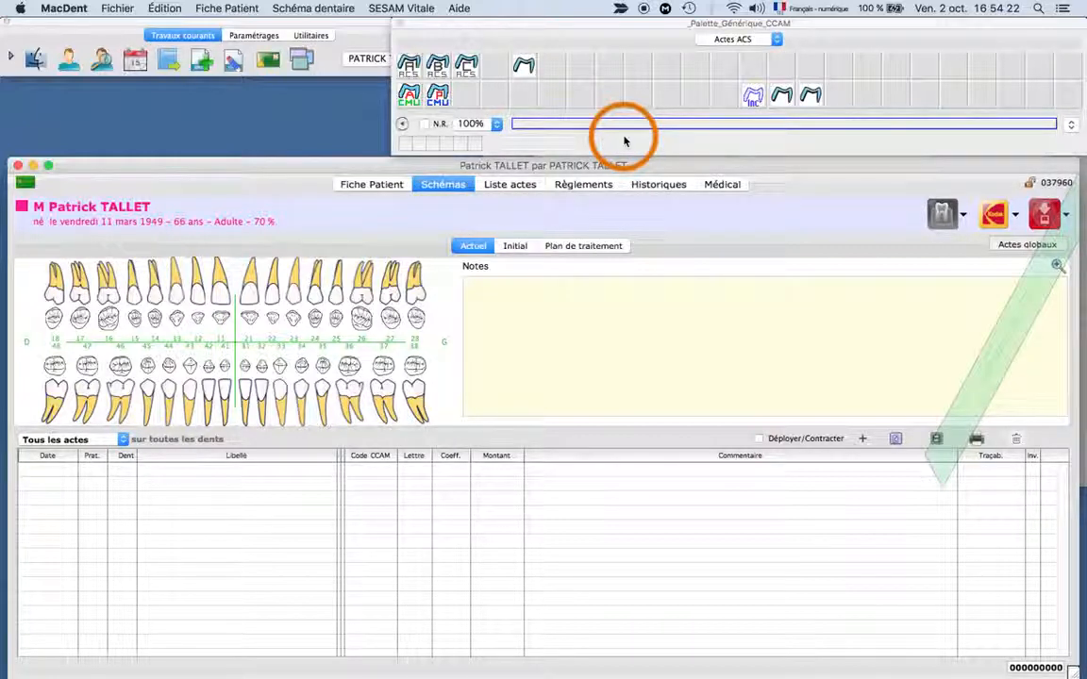
left_click(421, 9)
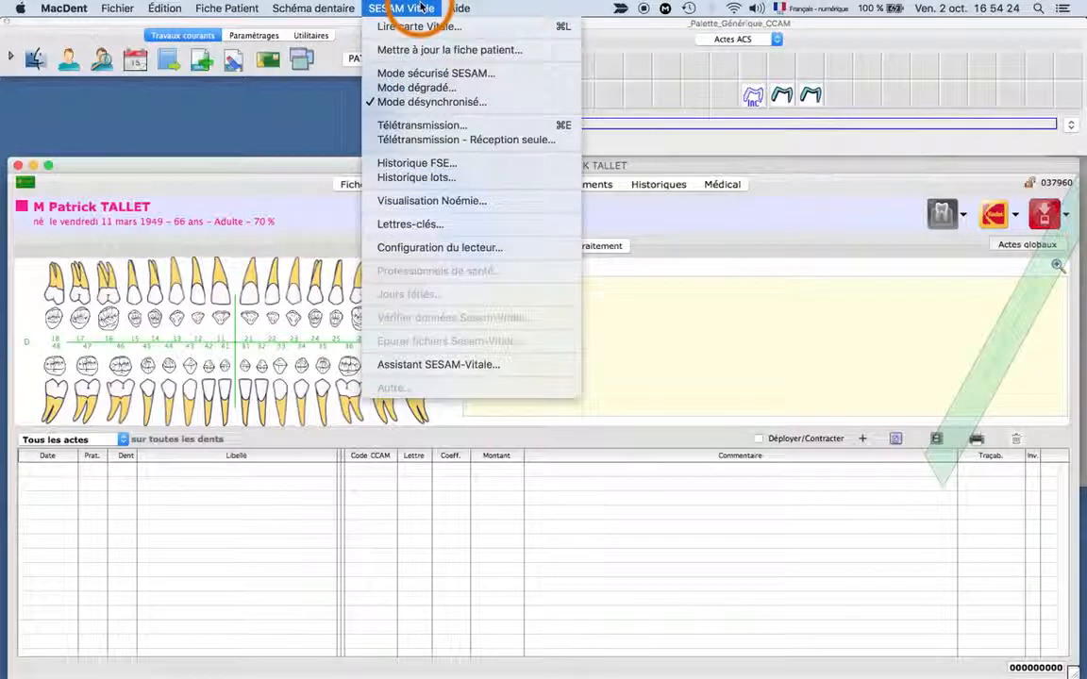
left_click(415, 52)
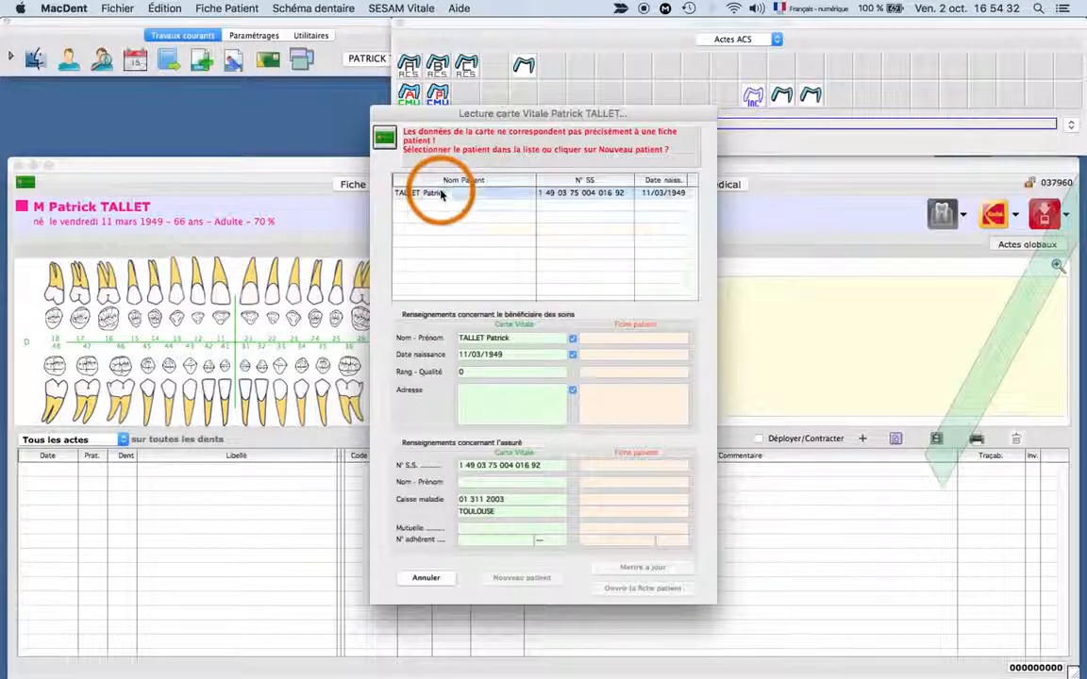
left_click(441, 193)
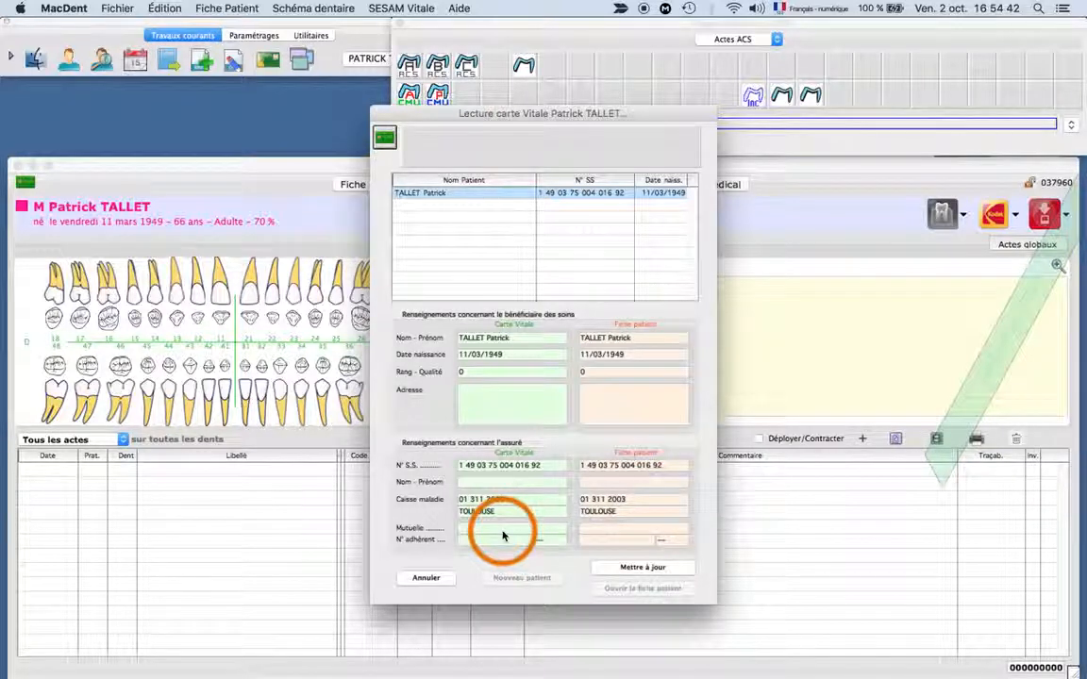
left_click(645, 567)
left_click(623, 564)
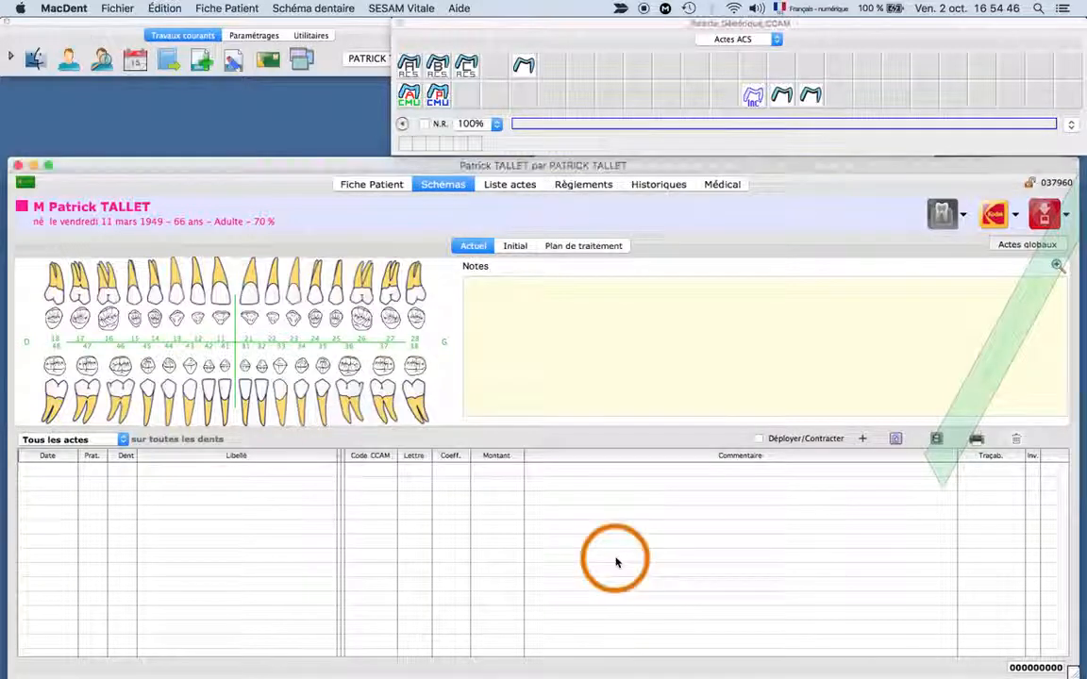
Set the mutuelle in the patient's complementary insurance details to TPi ACS contrat C.
left_click(374, 185)
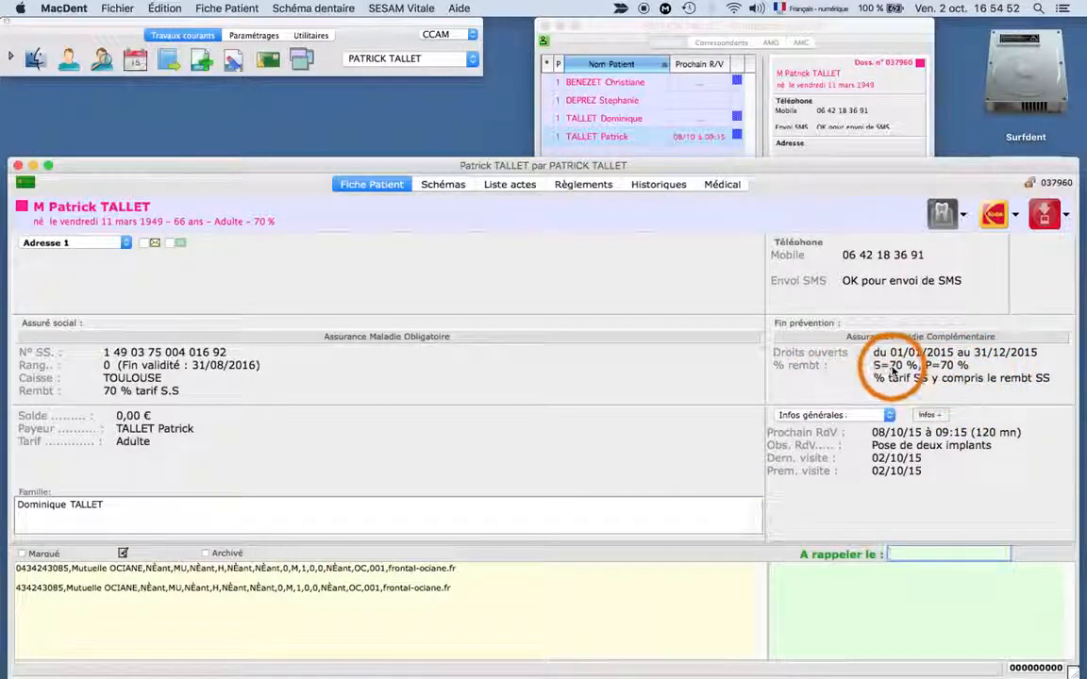
left_click(935, 373)
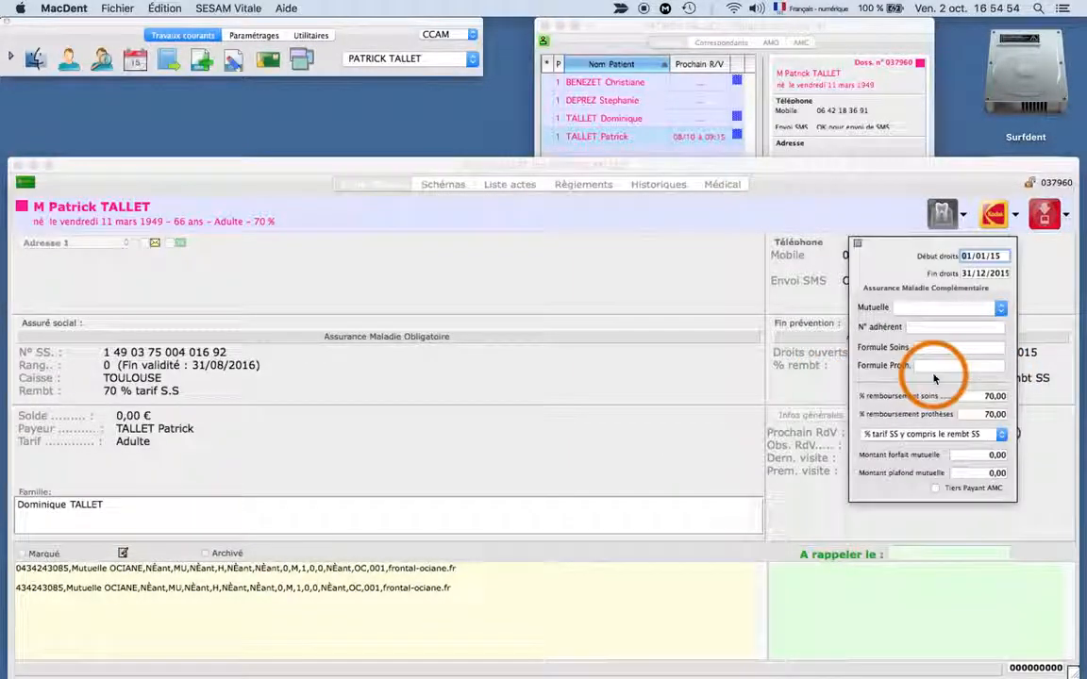
left_click(993, 310)
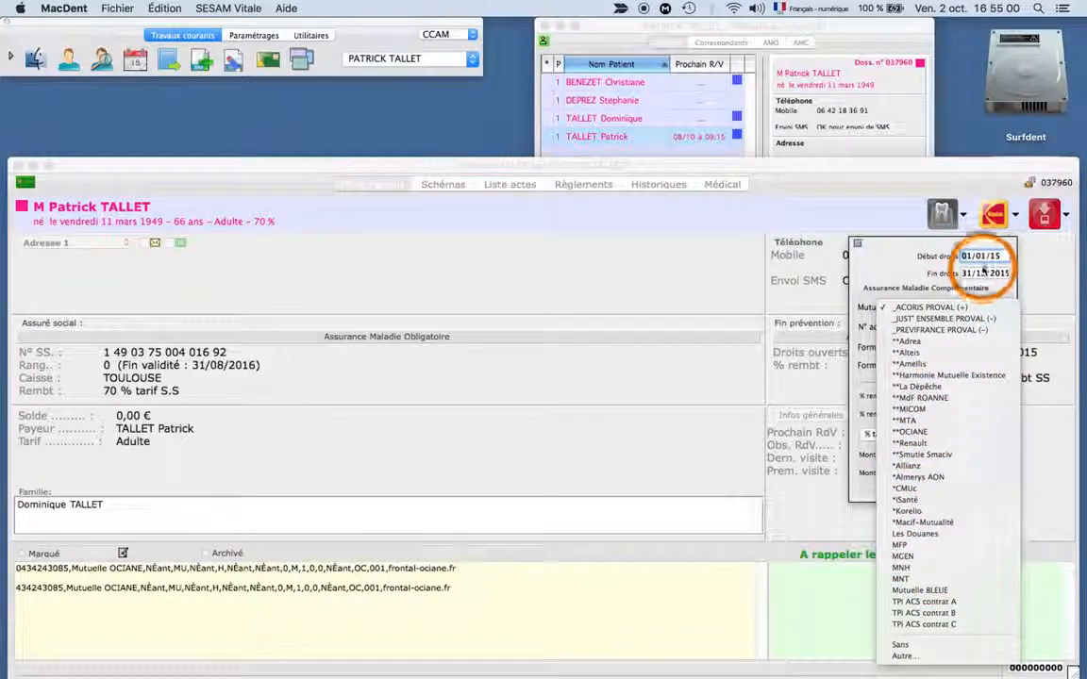
left_click(931, 623)
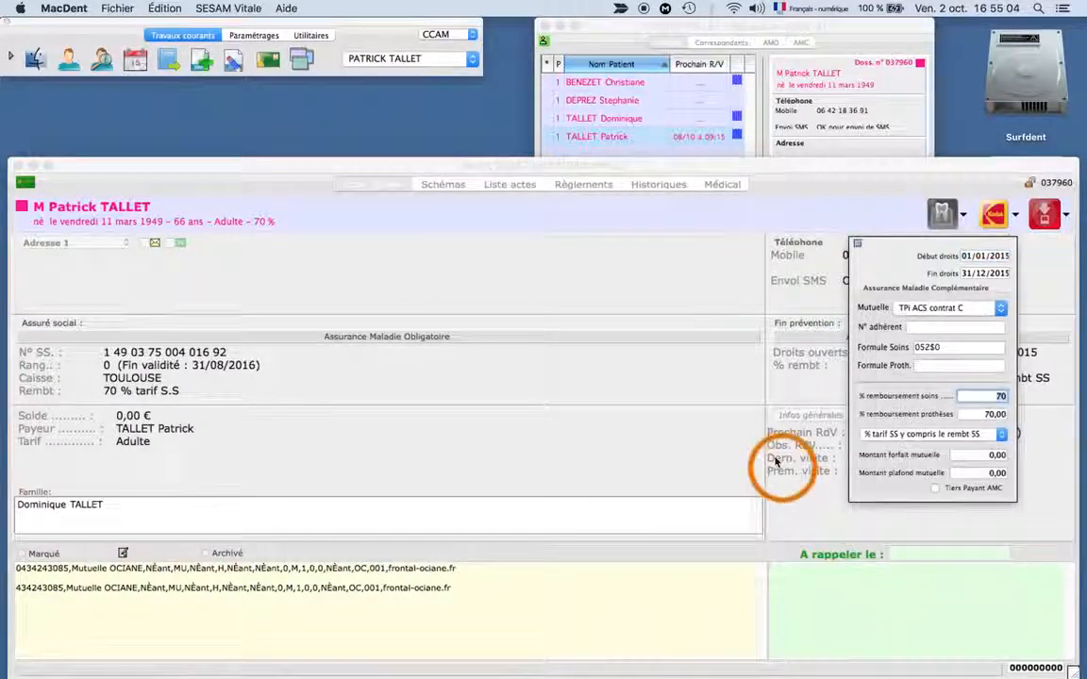
left_click(698, 384)
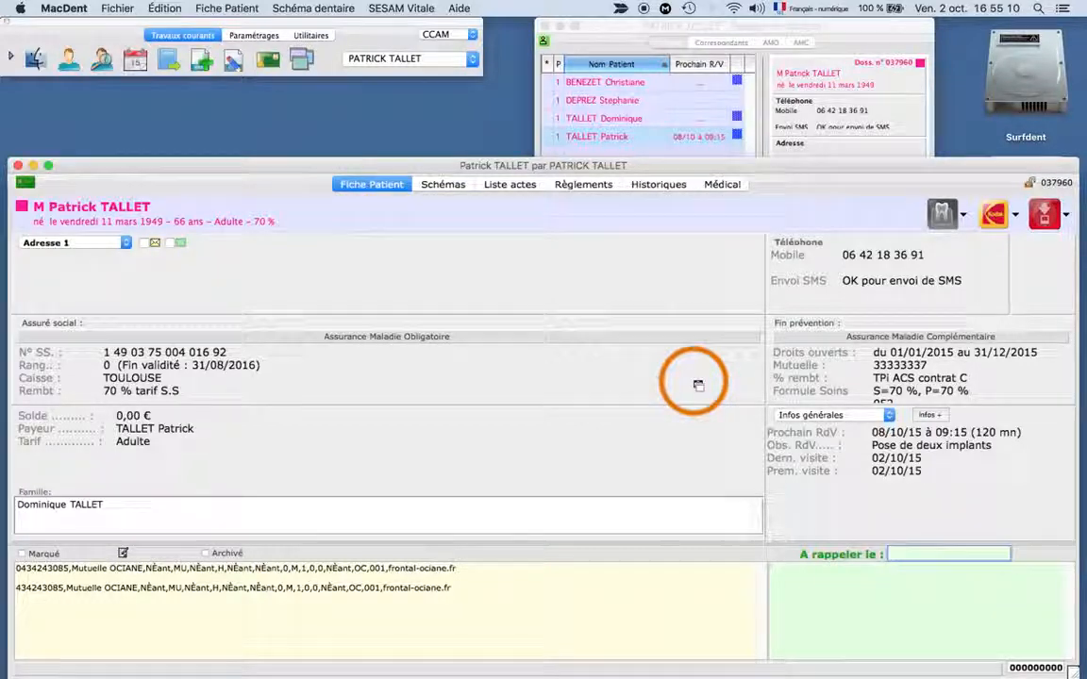
Record a Cour CCM NP crown on tooth 21 in the patient's current dental chart.
left_click(440, 186)
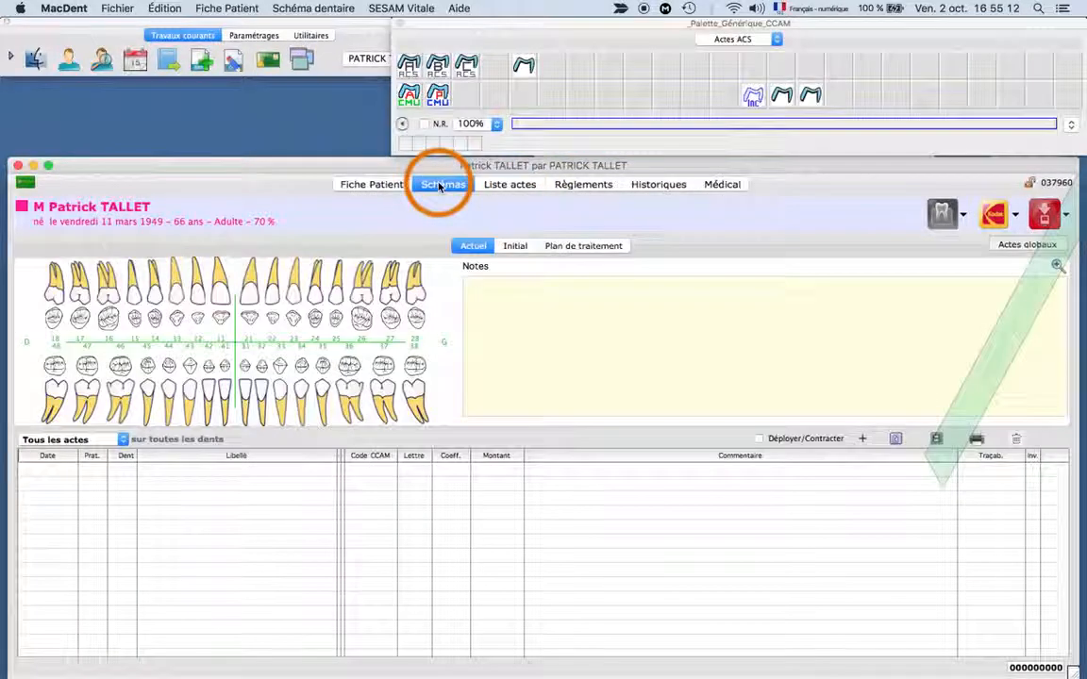
left_click(522, 72)
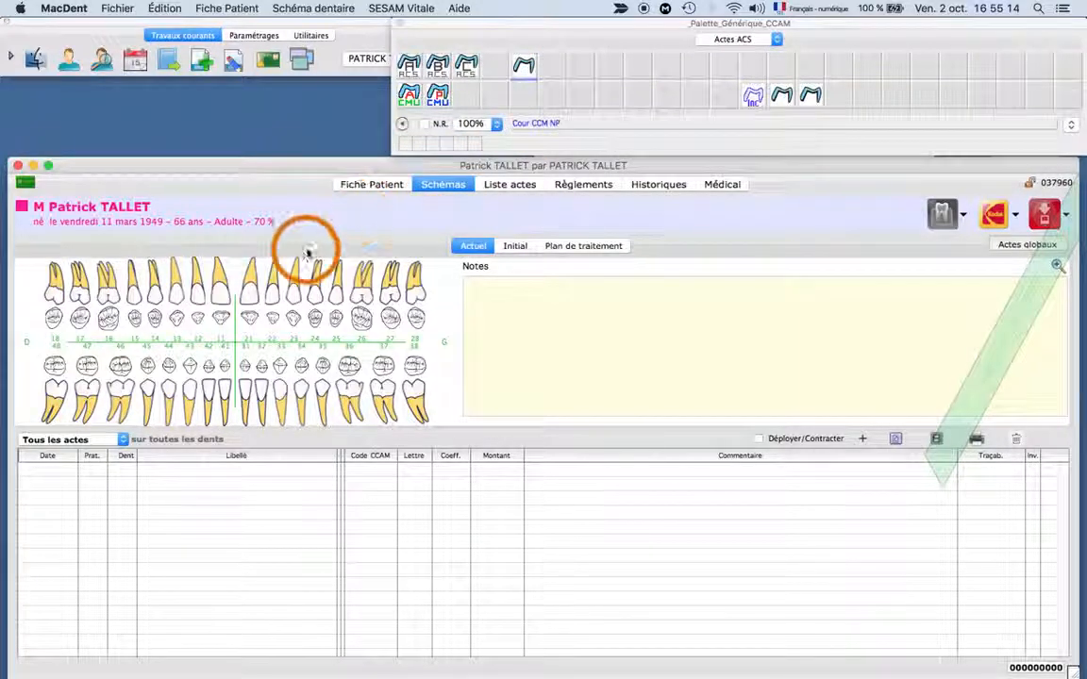
left_click(251, 293)
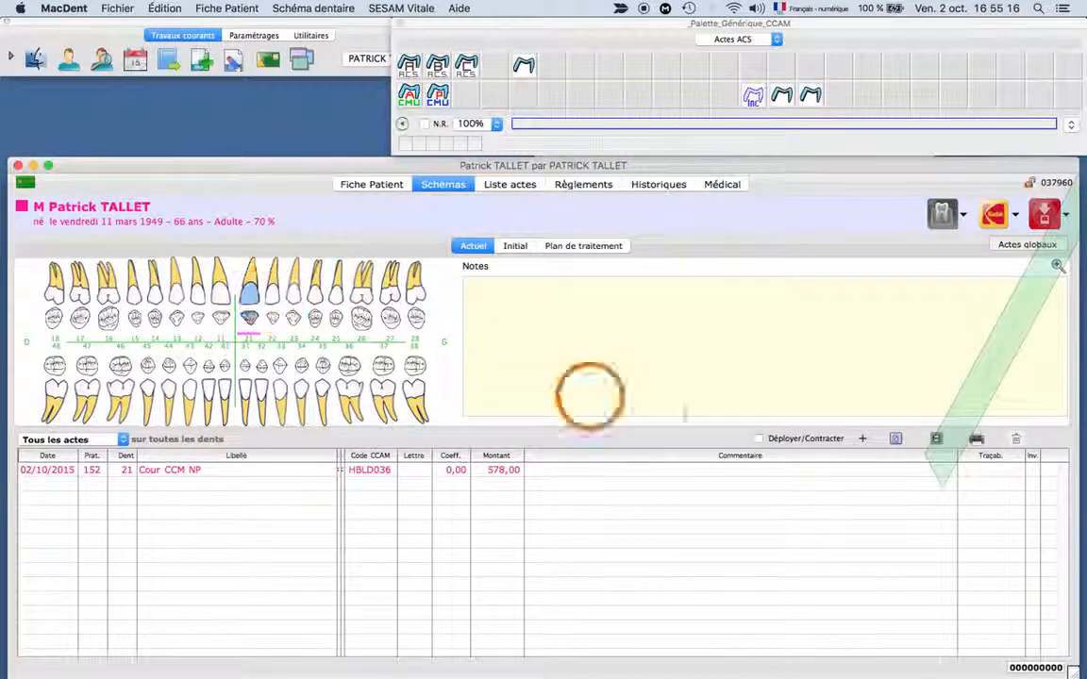
Start an electronic care sheet for the tooth 21 crown and define its ACS type as TP coordonné.
left_click(976, 439)
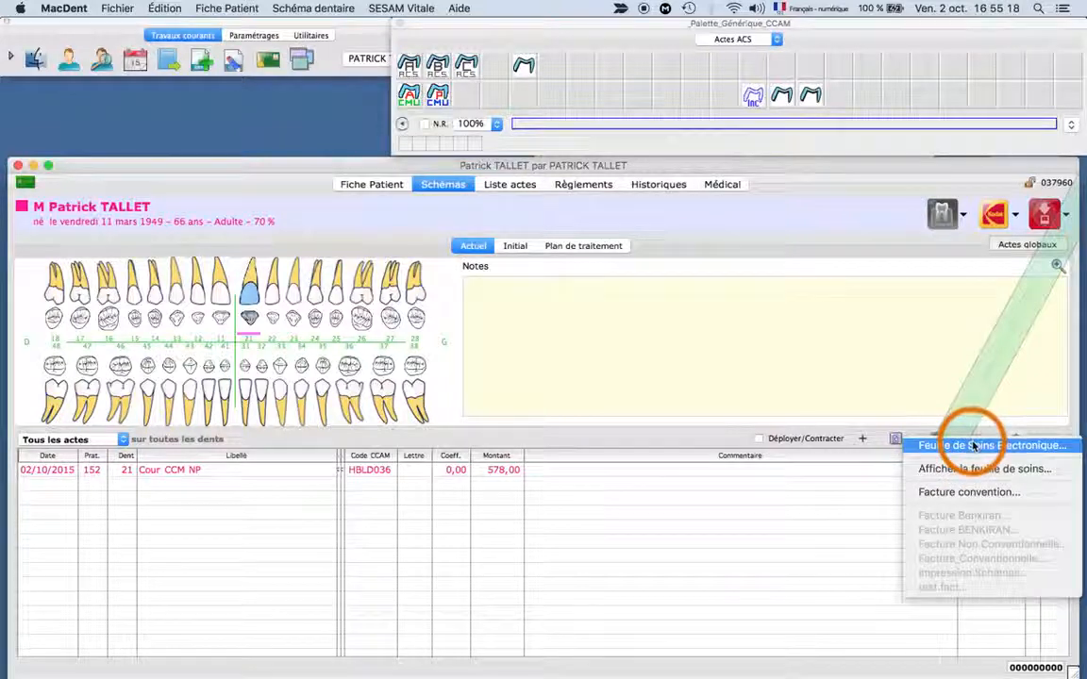
left_click(973, 446)
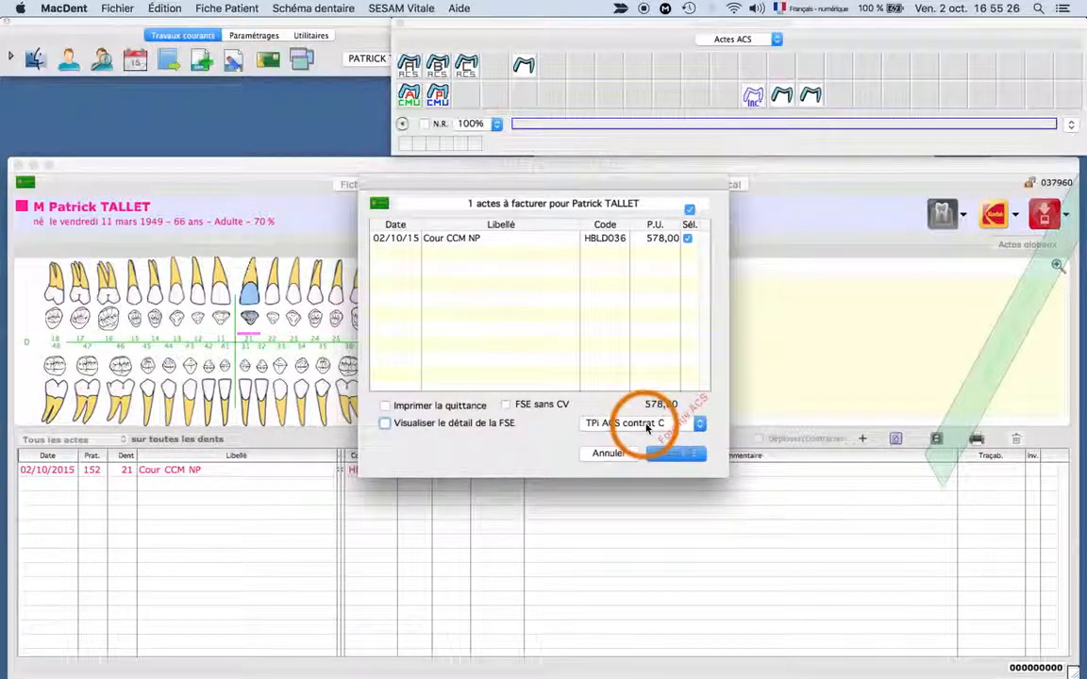
left_click(699, 425)
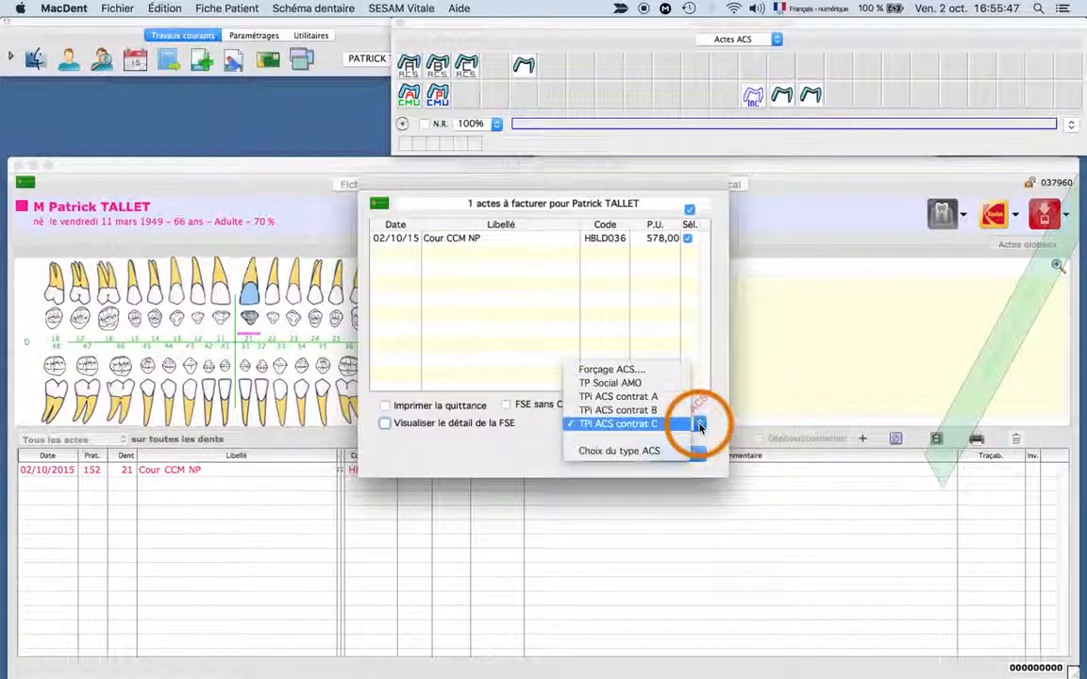
left_click(639, 453)
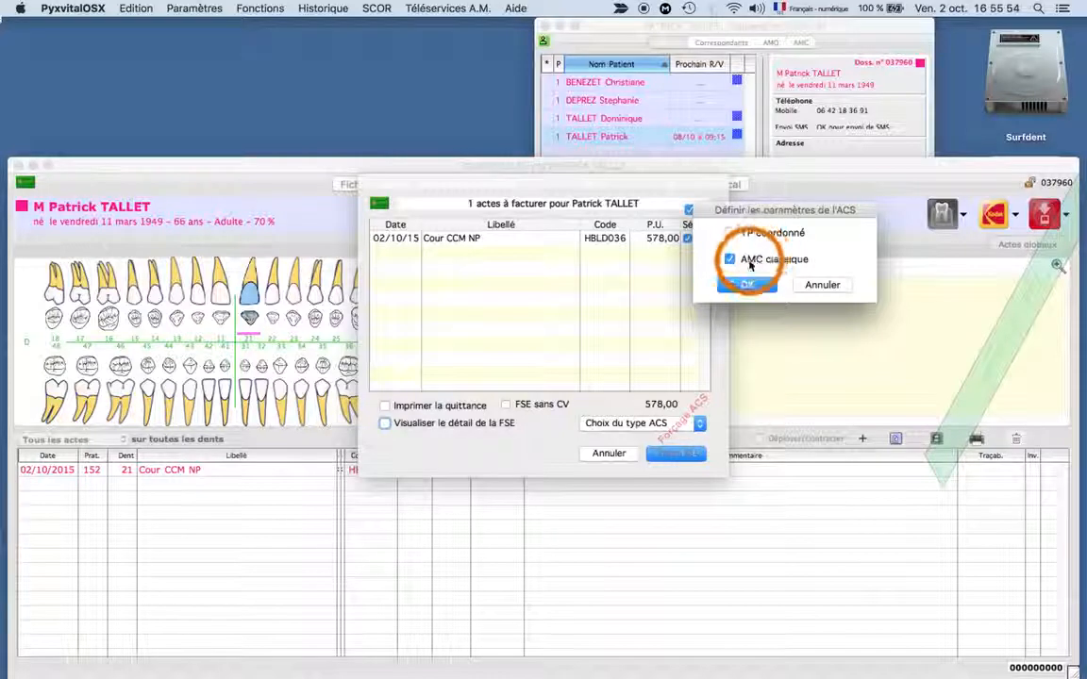
left_click(732, 234)
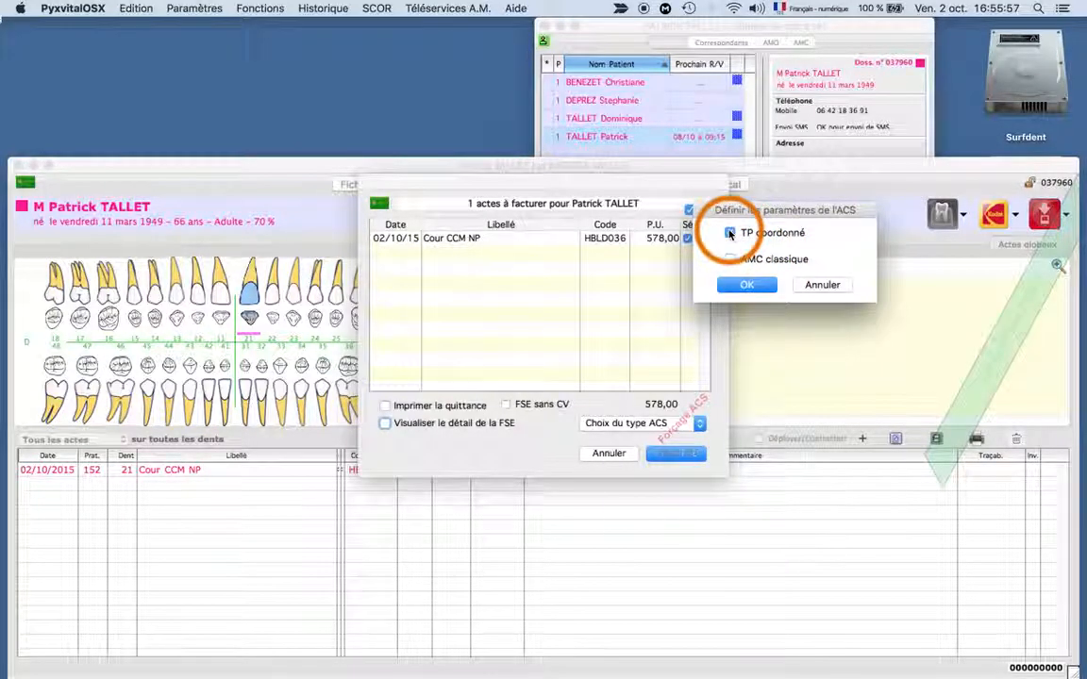
left_click(746, 284)
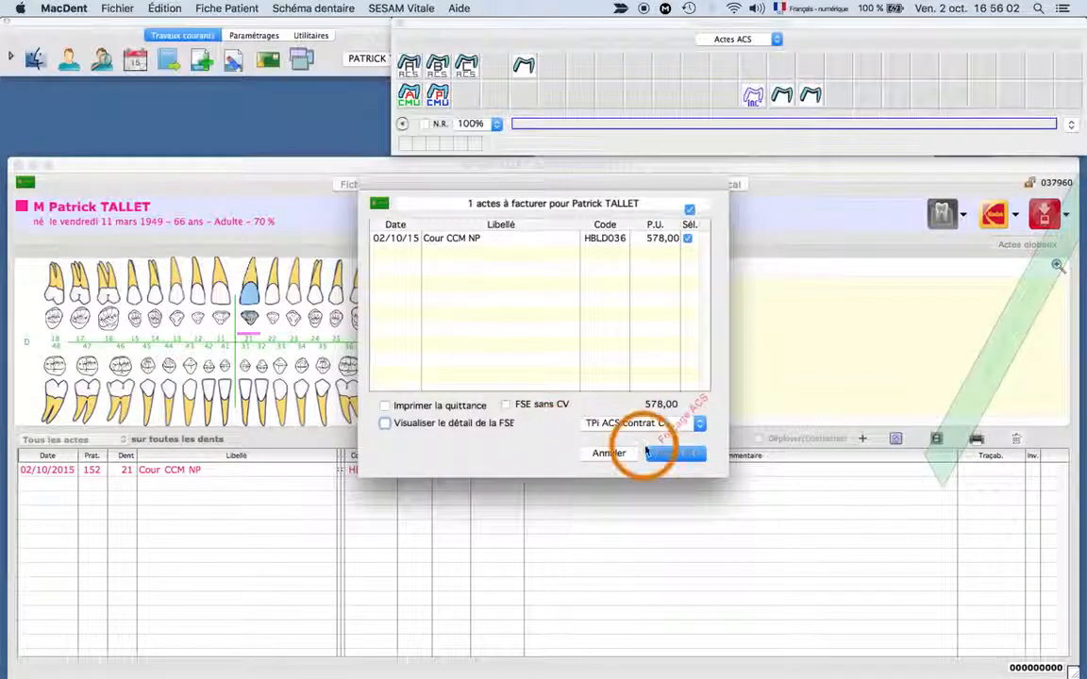
Generate the care sheet with the accident question answered Non, and display the patient's event history.
left_click(674, 454)
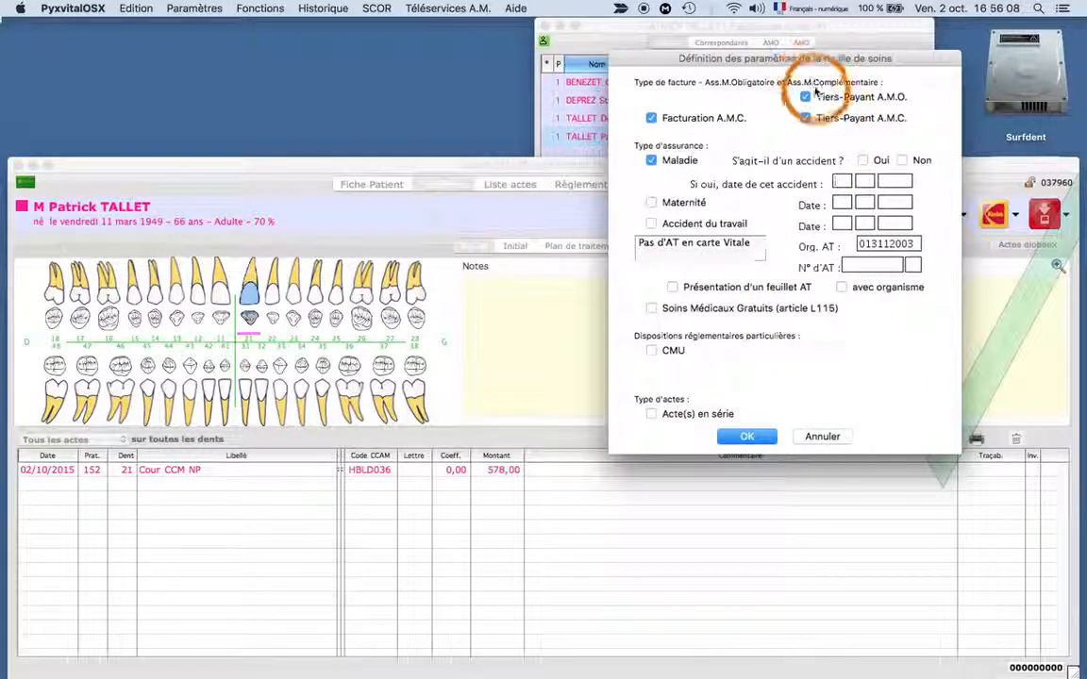
left_click(899, 161)
left_click(747, 437)
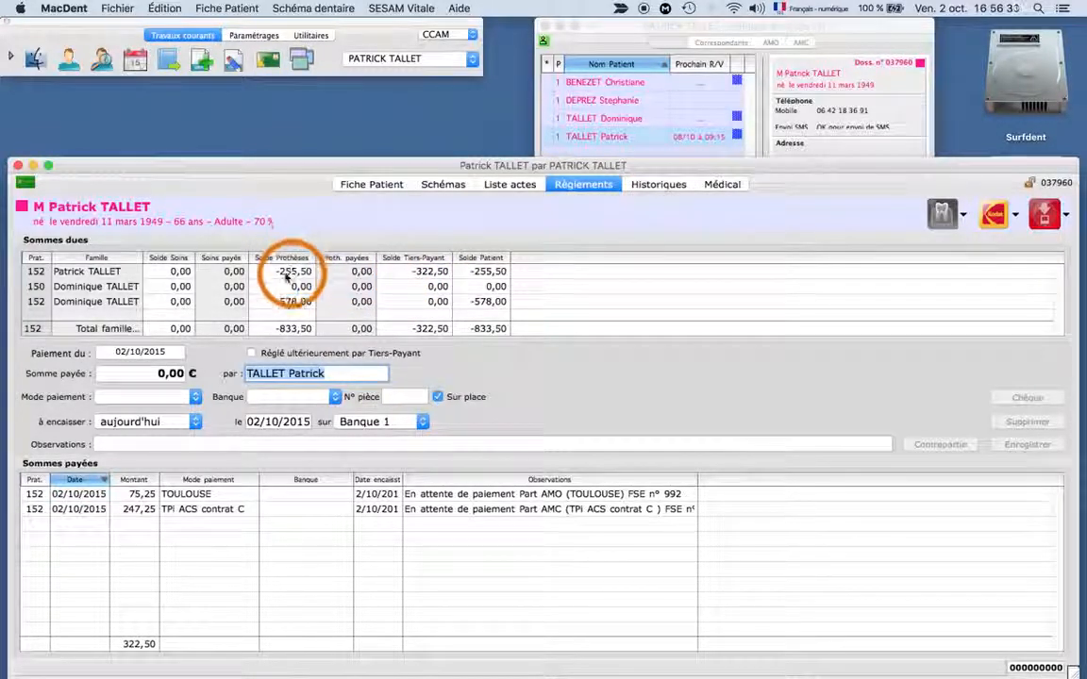
left_click(658, 185)
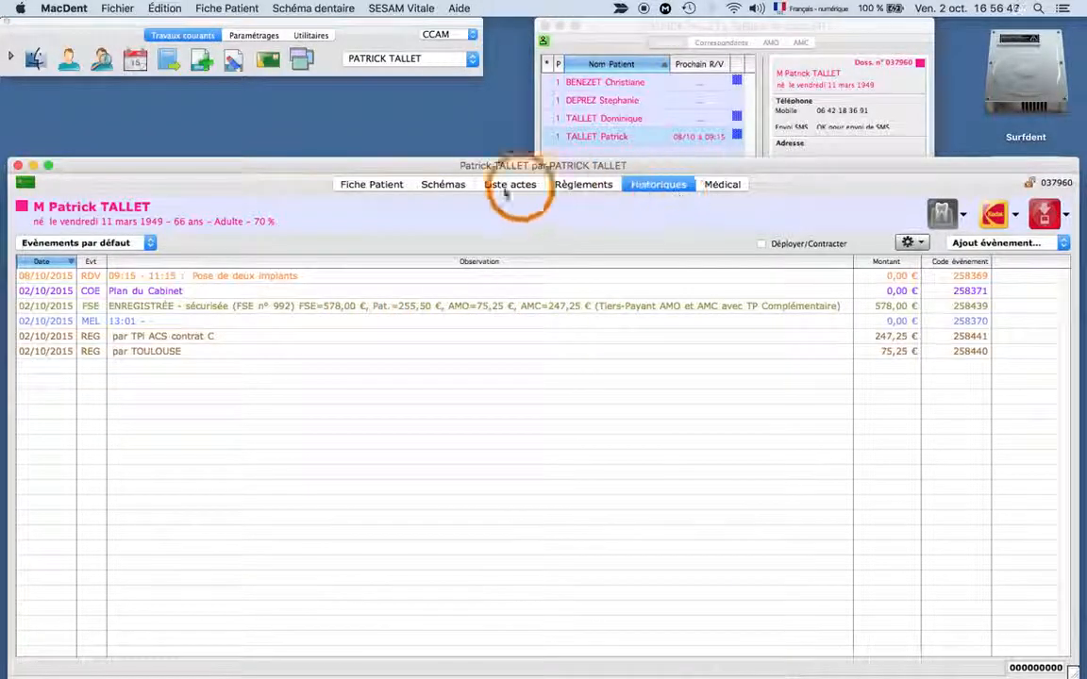
Change the mutuelle in the patient's complementary insurance details to TPi ACS contrat B.
left_click(378, 185)
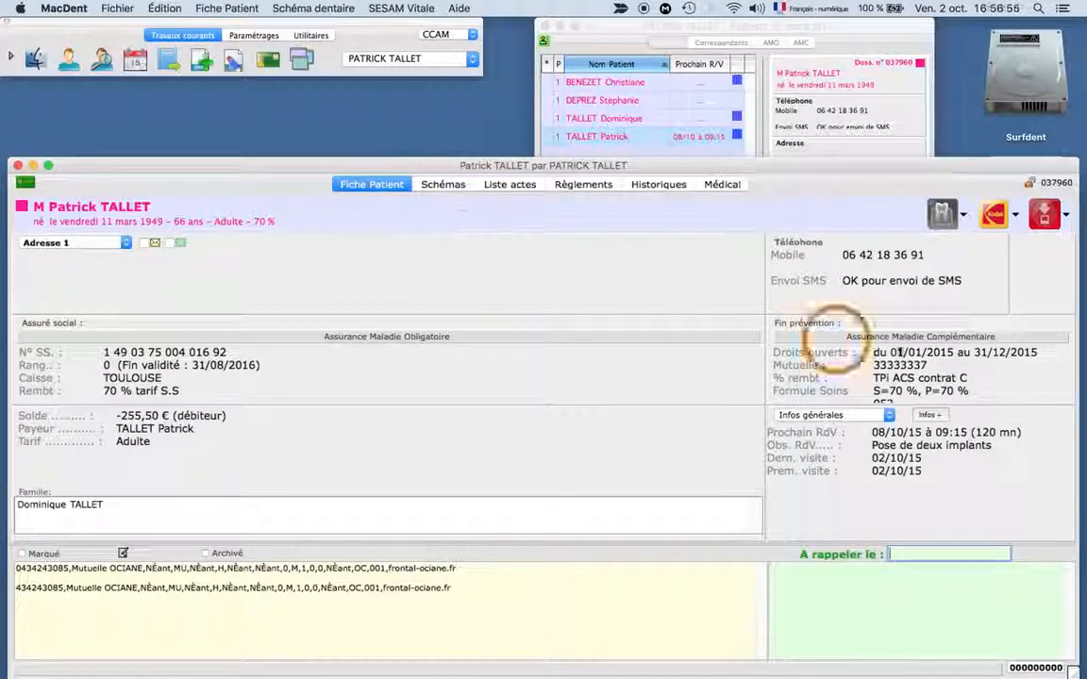
left_click(906, 388)
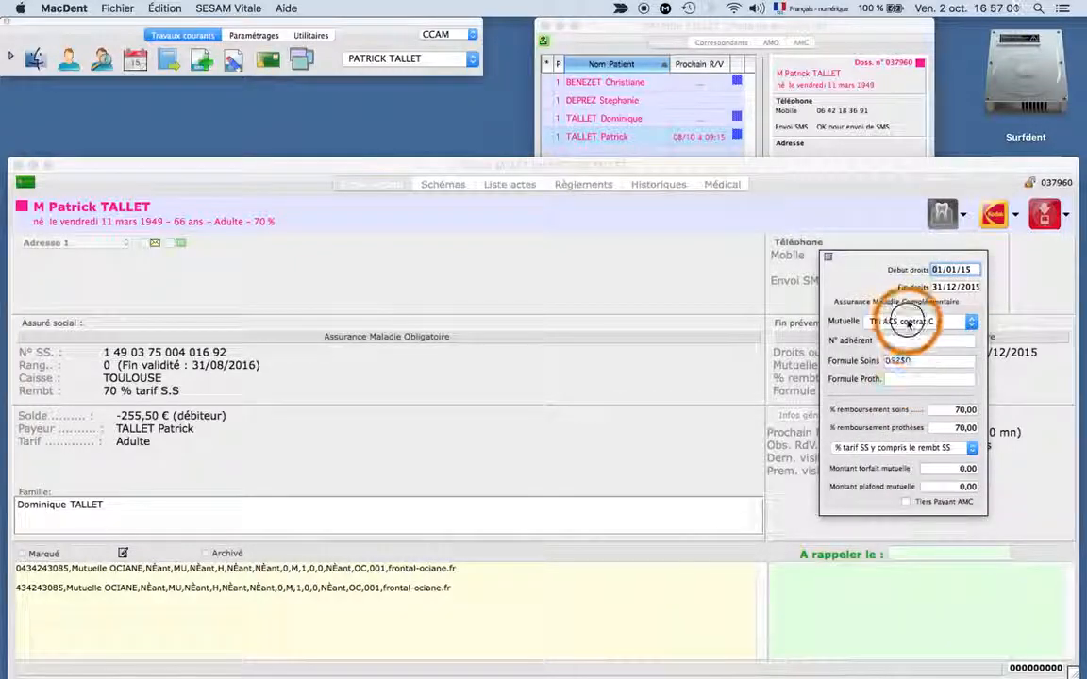
left_click(907, 322)
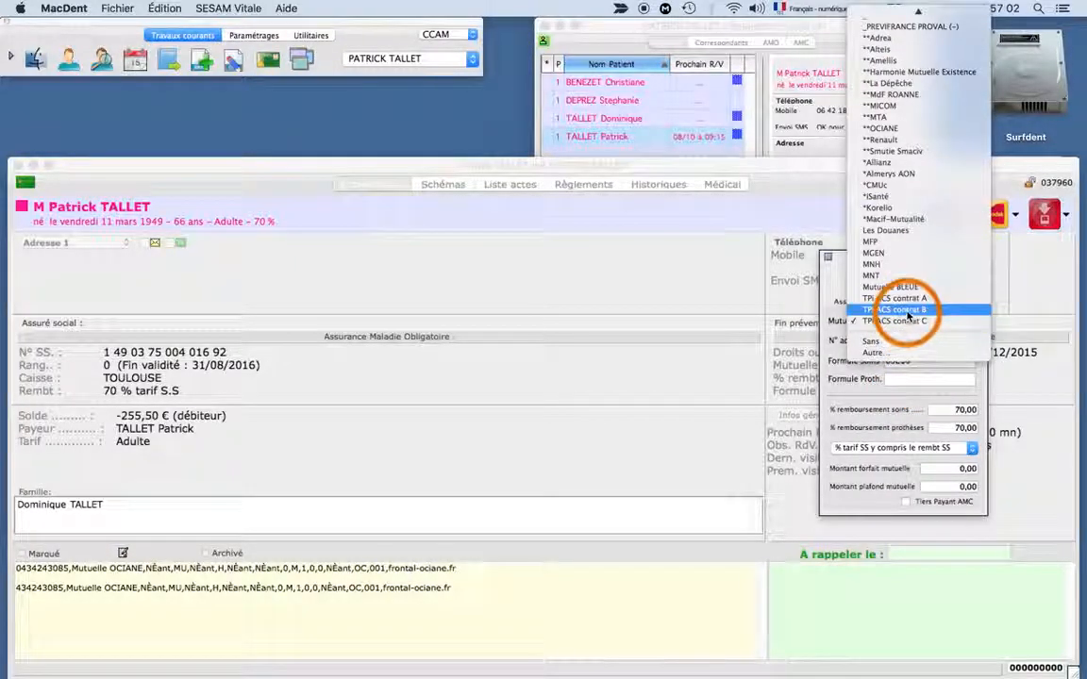
left_click(908, 311)
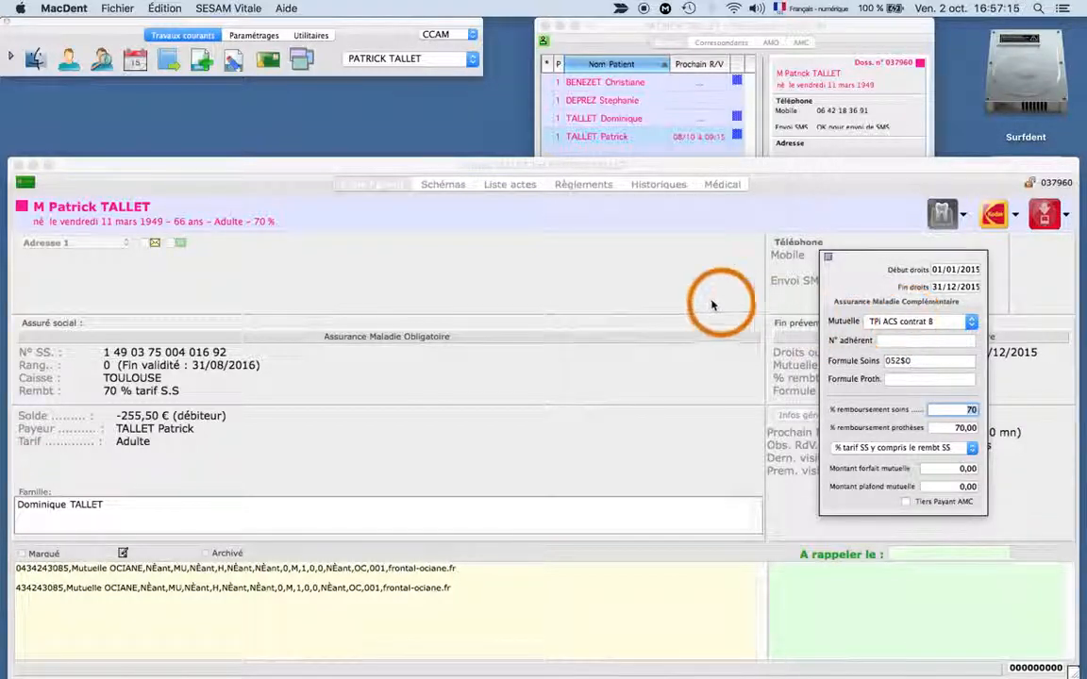
left_click(653, 290)
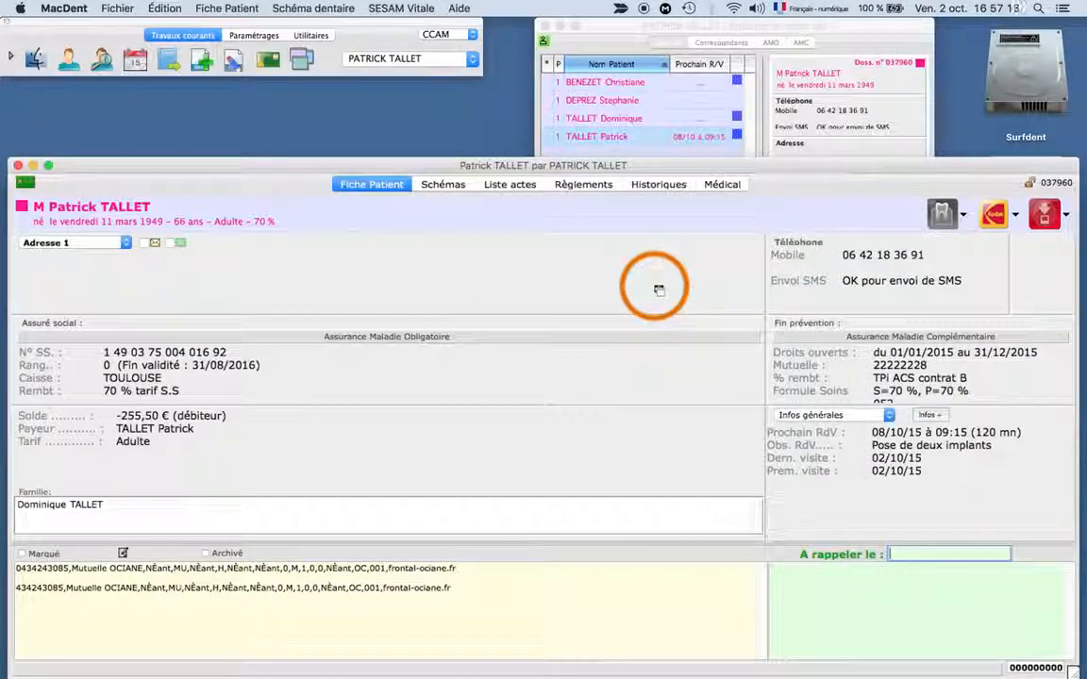
Record a Cour CCM NP crown on tooth 11 in the patient's current dental chart.
left_click(447, 185)
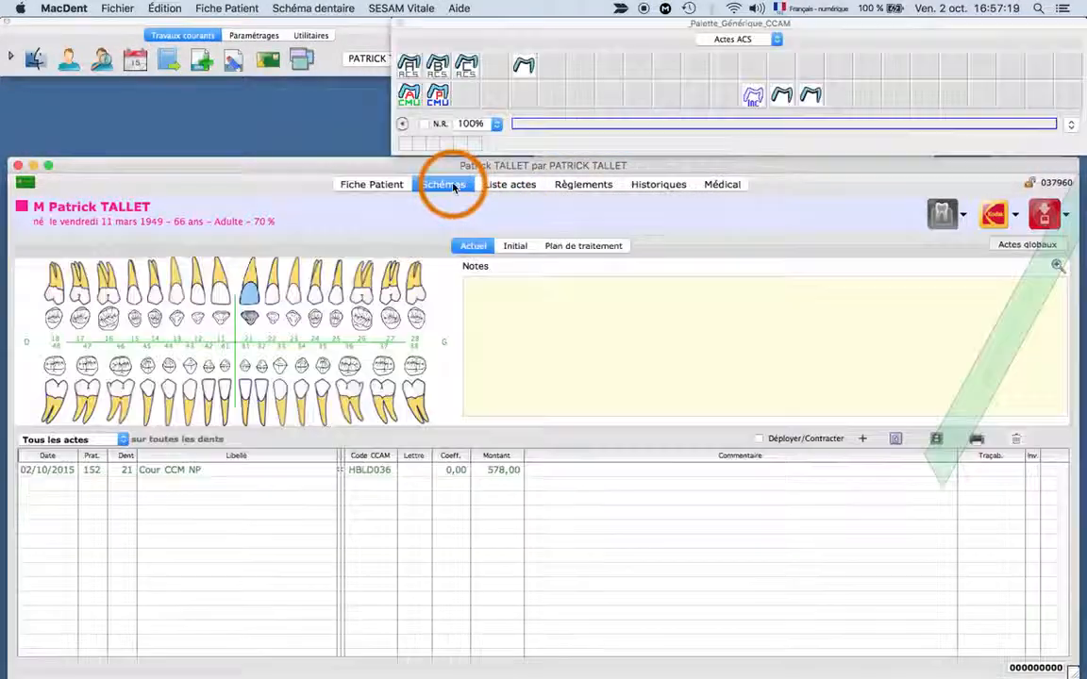
left_click(525, 72)
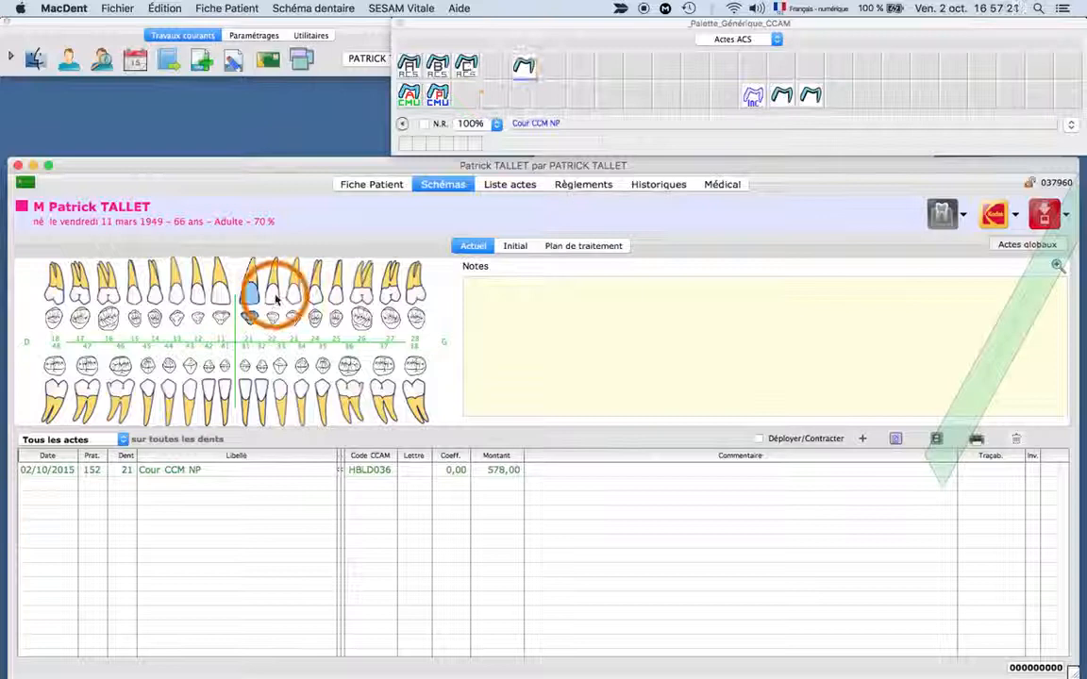
left_click(219, 296)
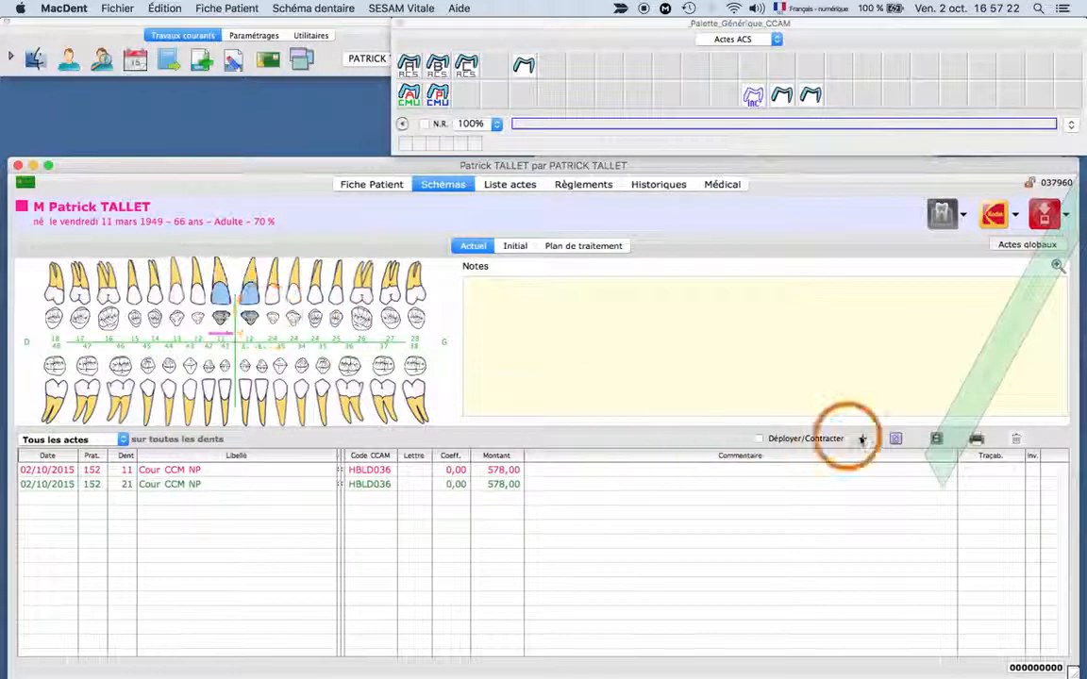
Generate the electronic care sheet for the tooth 11 crown under TPi ACS contrat B, and display the patient's event history.
left_click(976, 440)
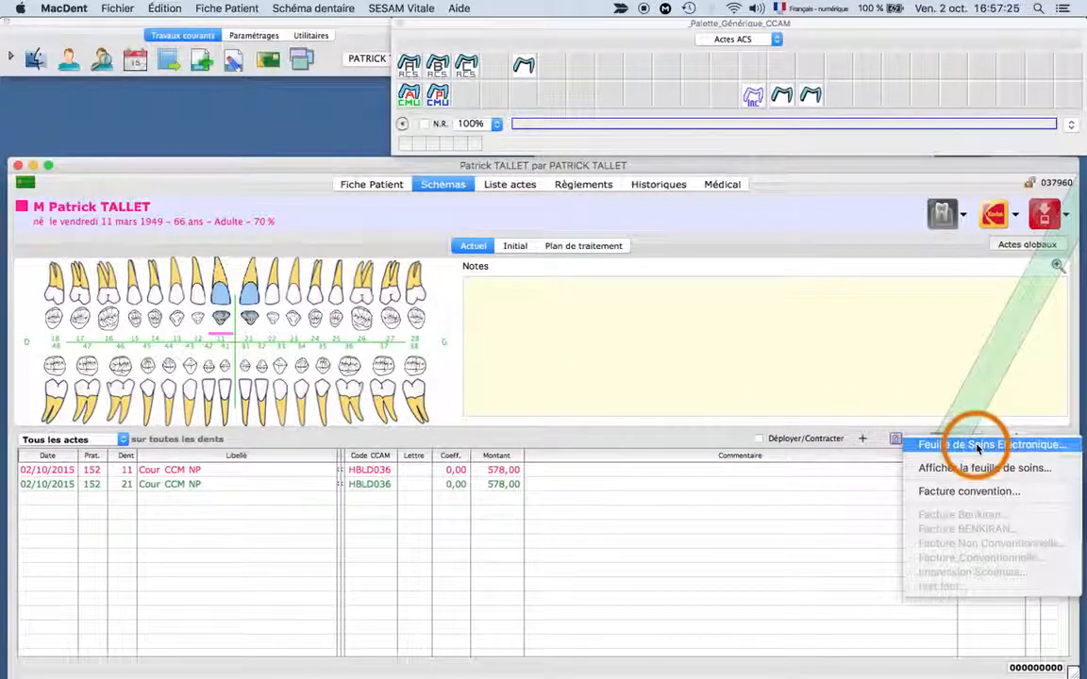
left_click(975, 443)
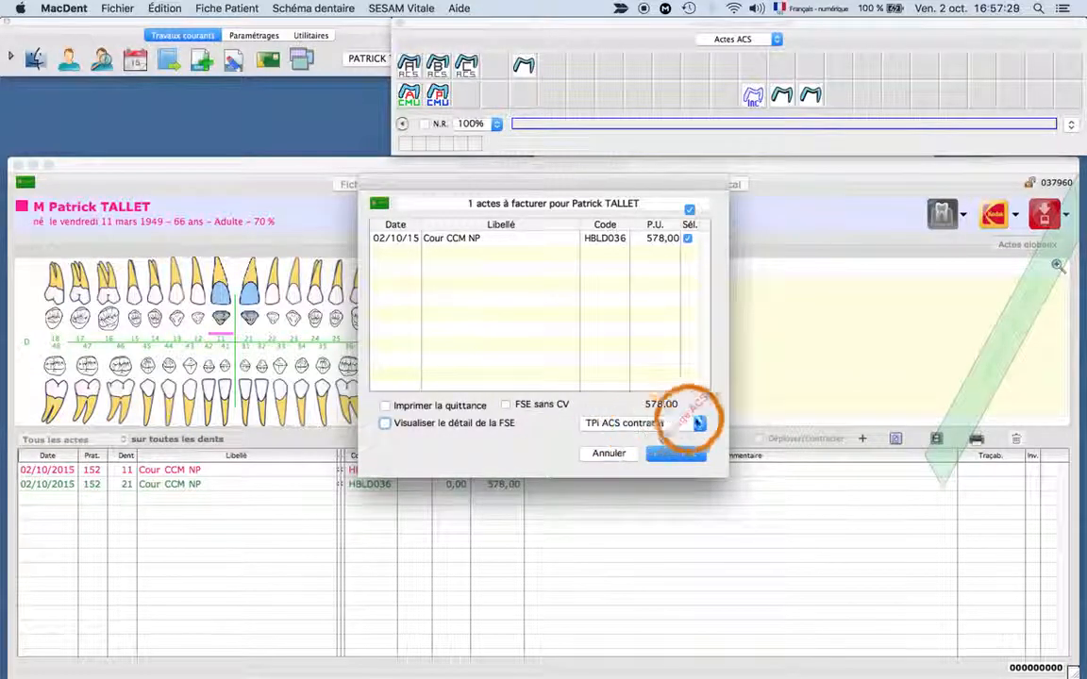
left_click(676, 454)
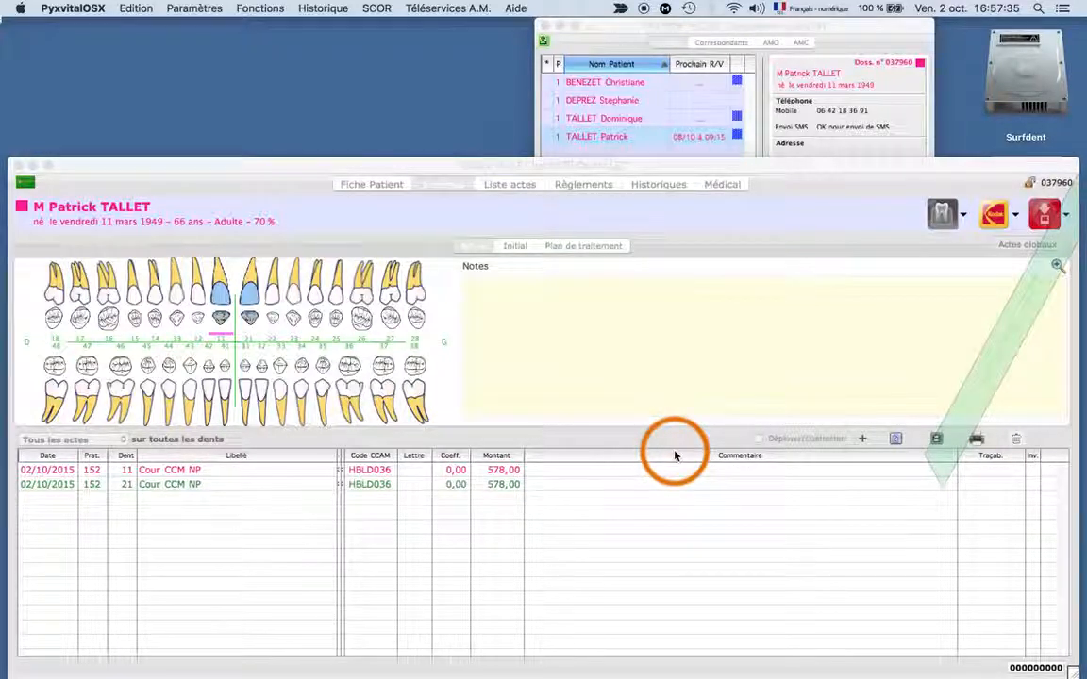
left_click(902, 162)
left_click(747, 436)
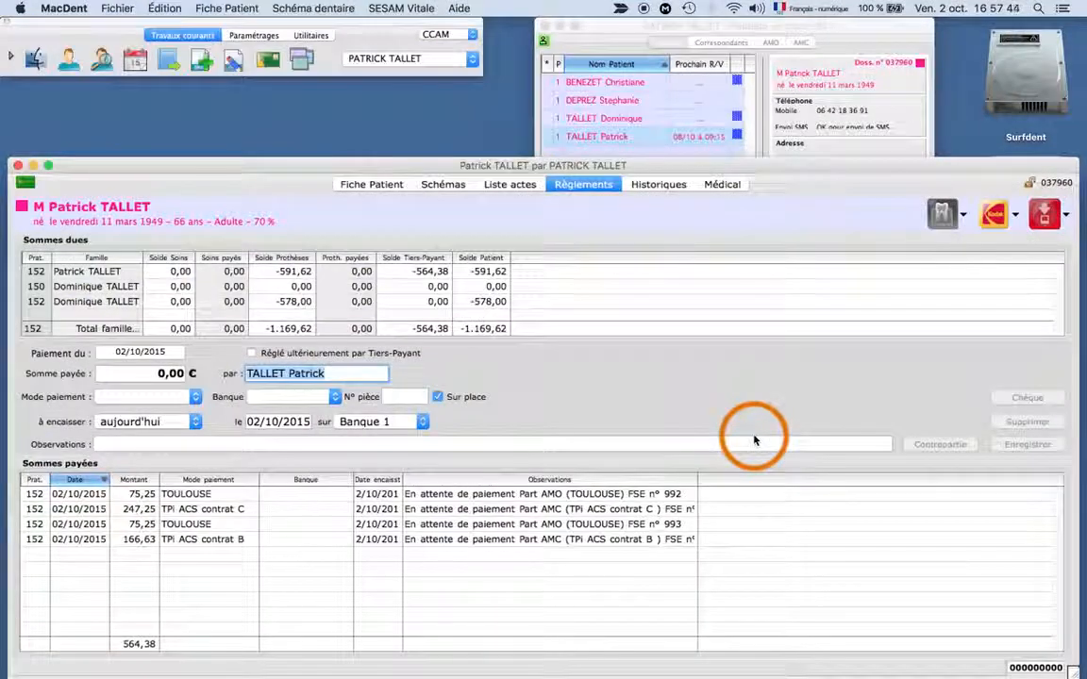
left_click(659, 186)
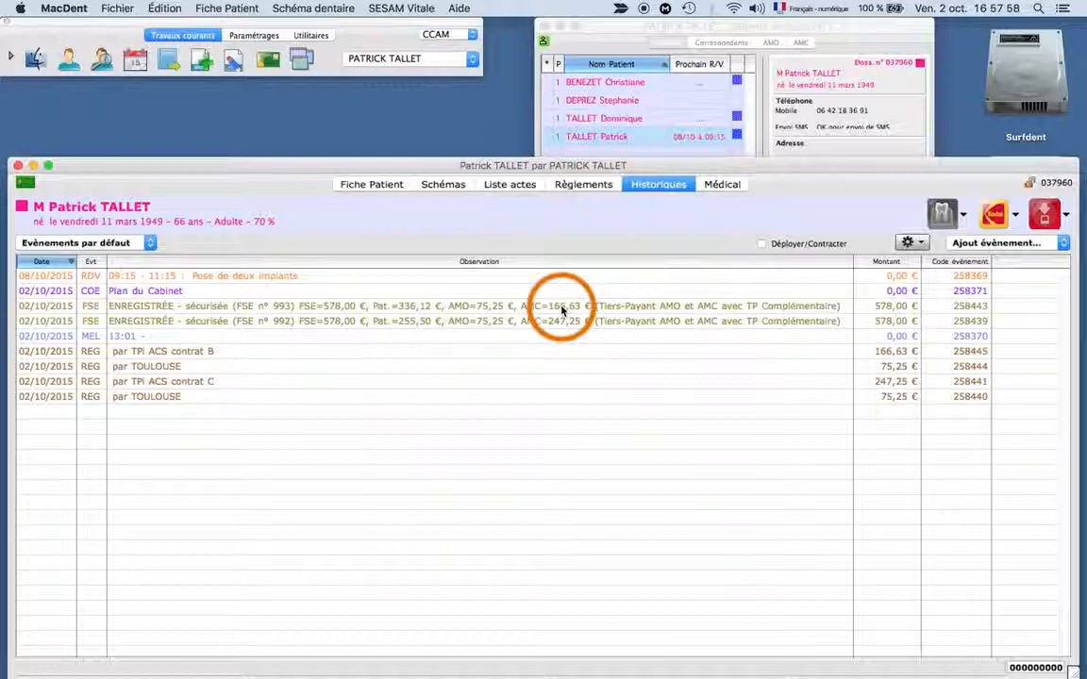
Consult the FSE history sorted by date in PyxvitalOSX, close it and return to the patient's dental chart in MacDent.
left_click(441, 186)
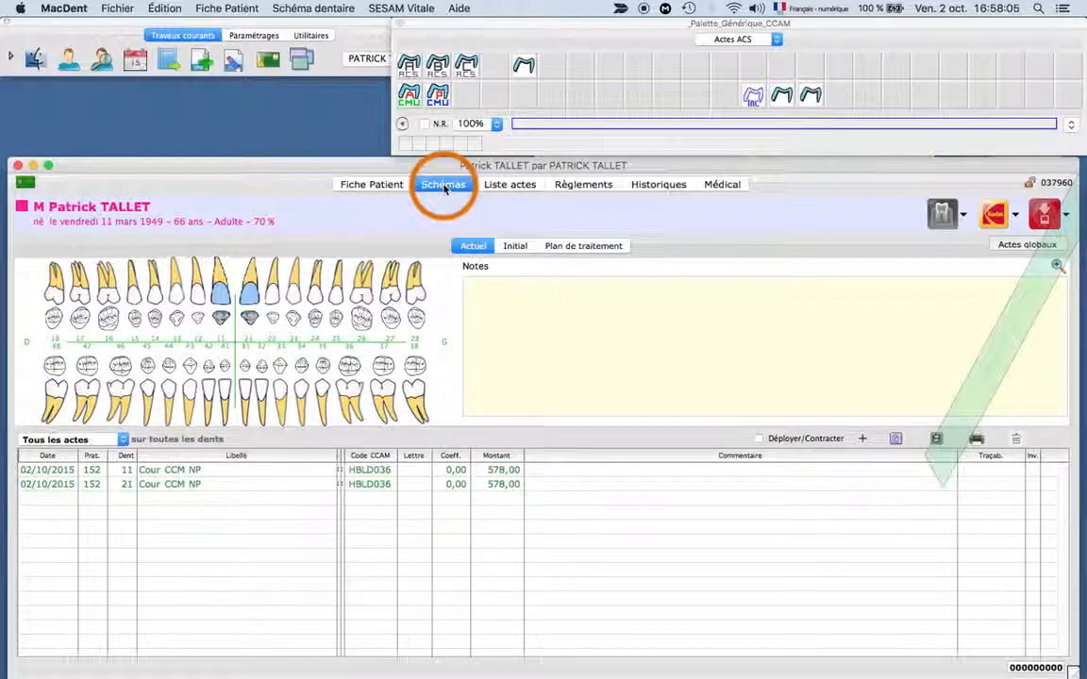
left_click(406, 9)
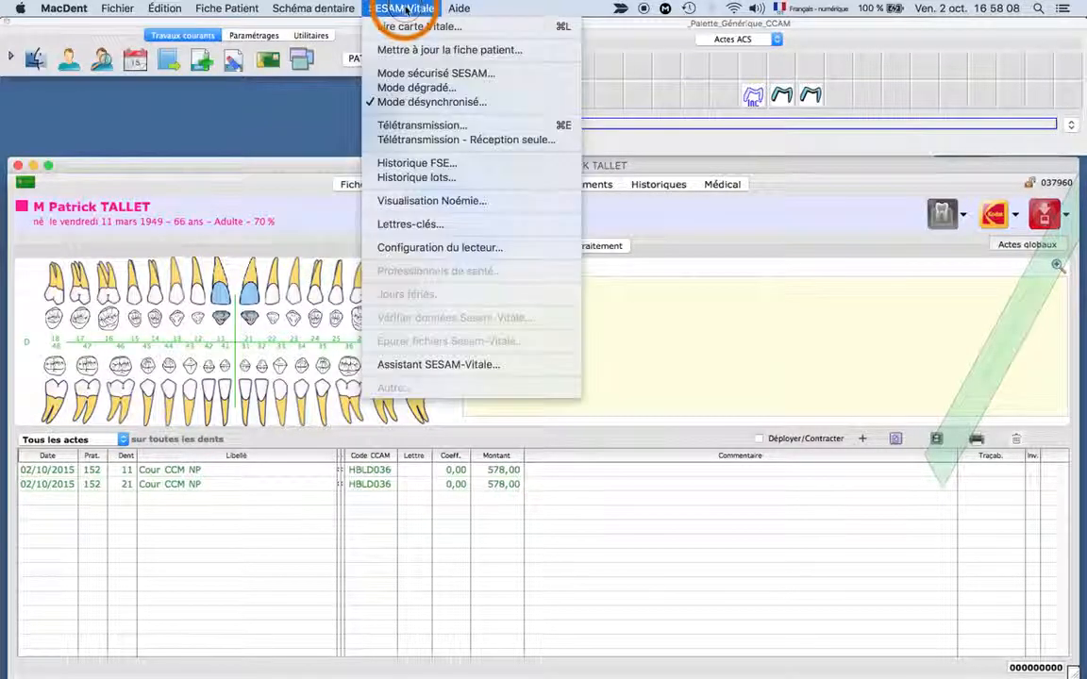
left_click(418, 168)
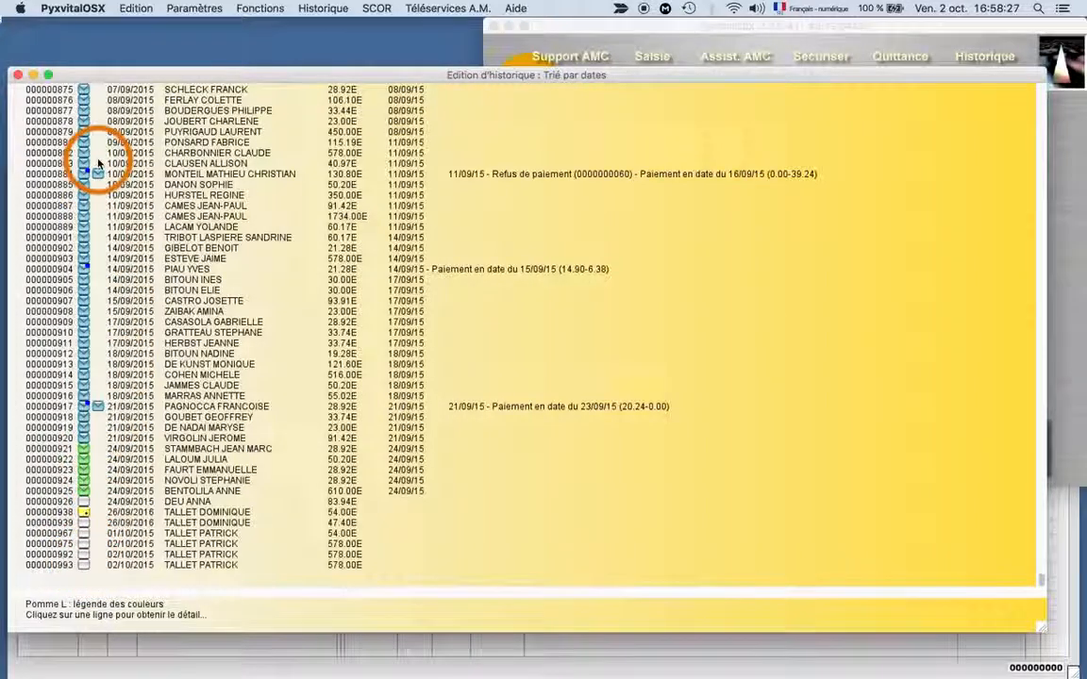
left_click(18, 75)
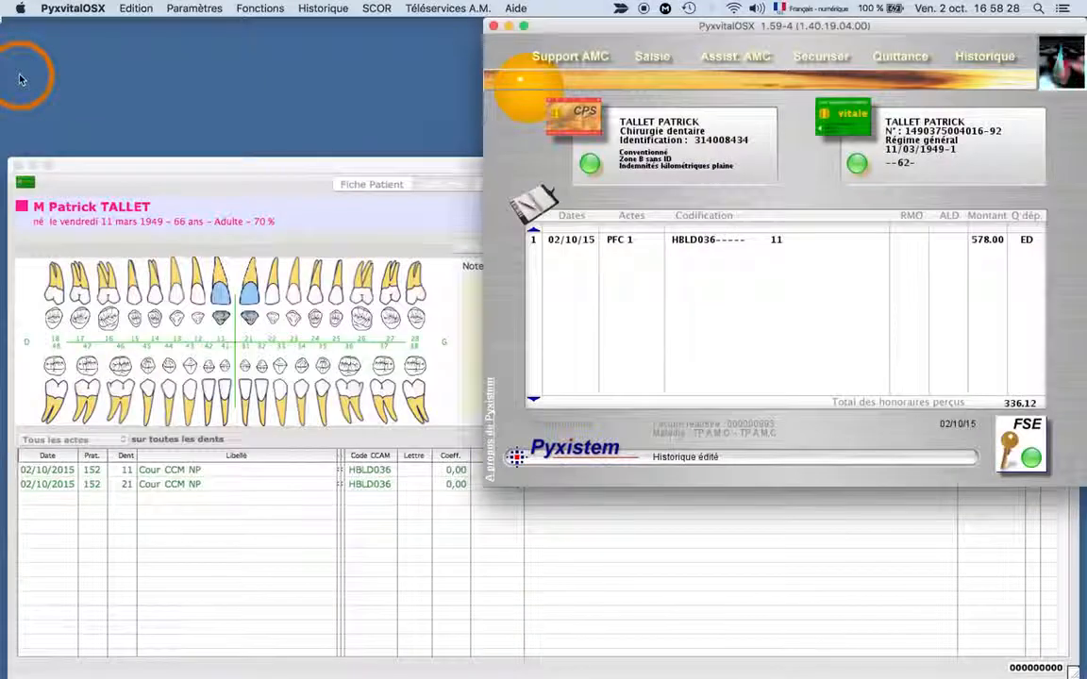
left_click(235, 166)
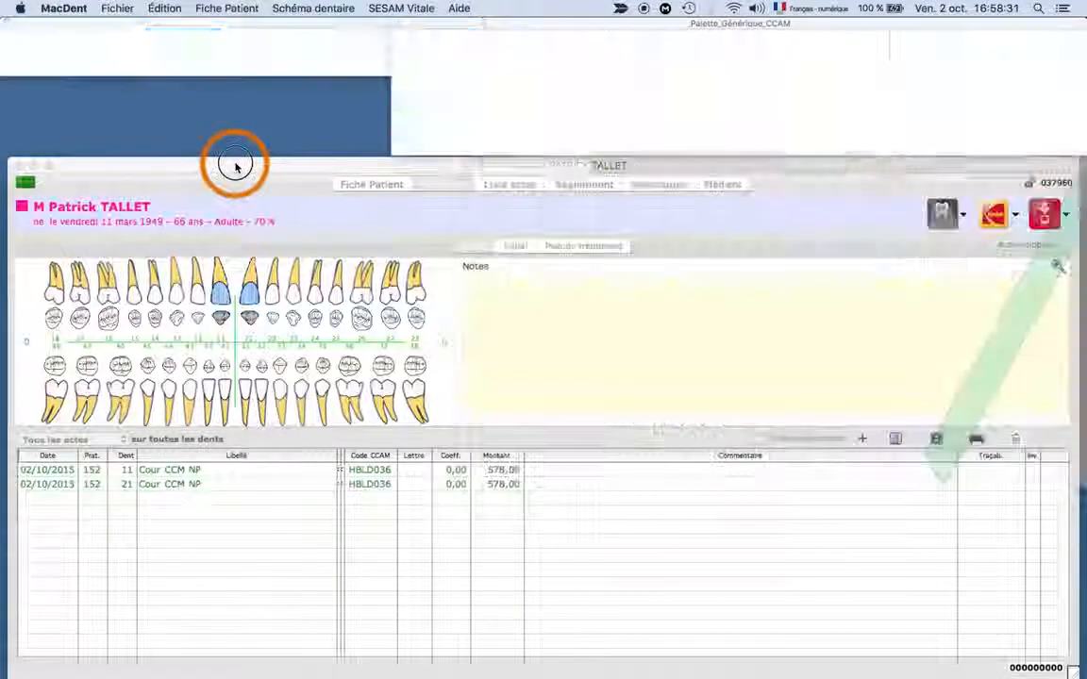